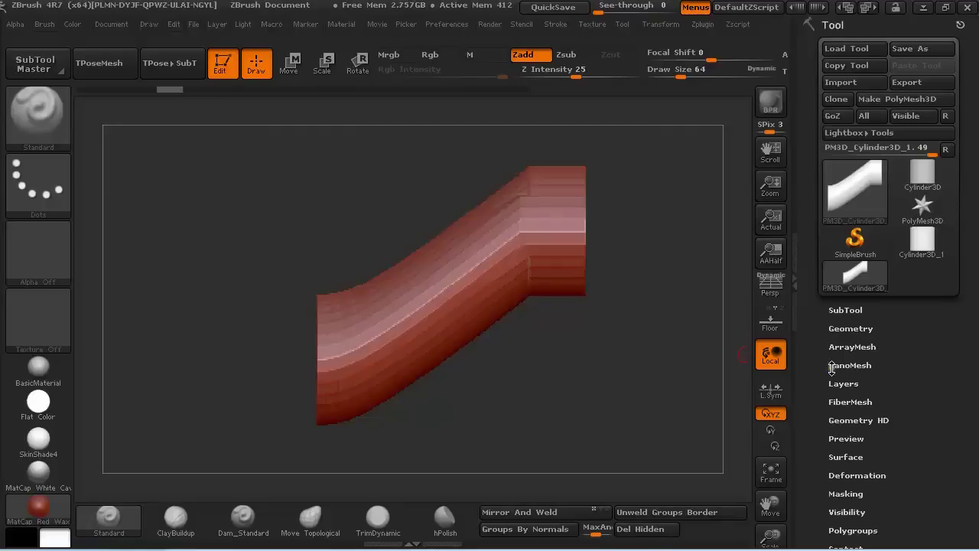
left_click_drag(612, 386, 587, 368)
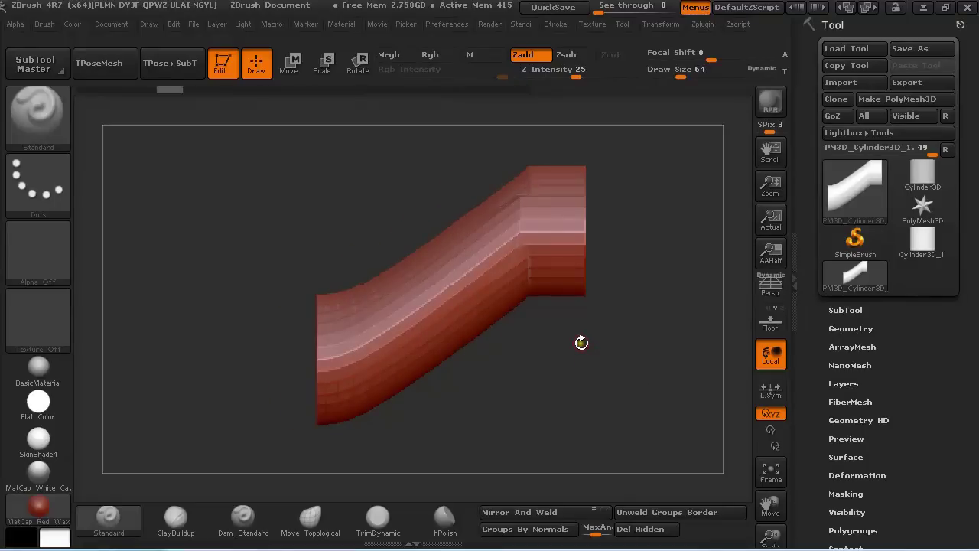
mouse_move(569, 359)
left_mouse_down()
mouse_move(590, 362)
mouse_move(575, 368)
left_mouse_up()
key("ctrl+shift")
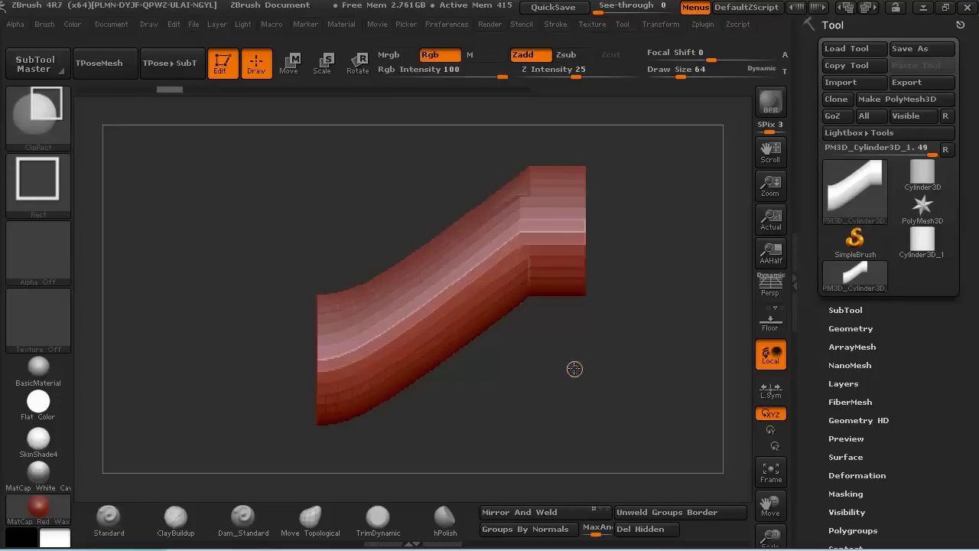
mouse_move(29, 115)
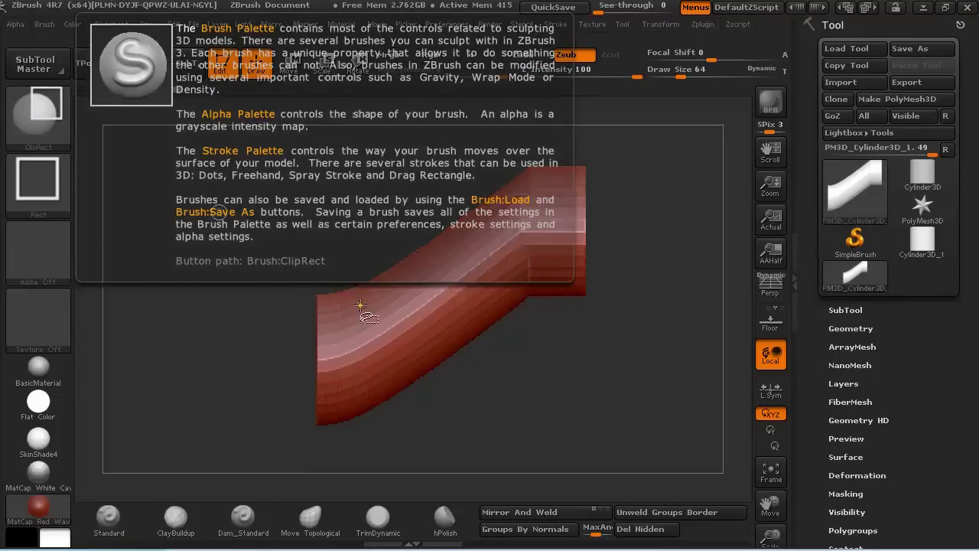
key("shift+f")
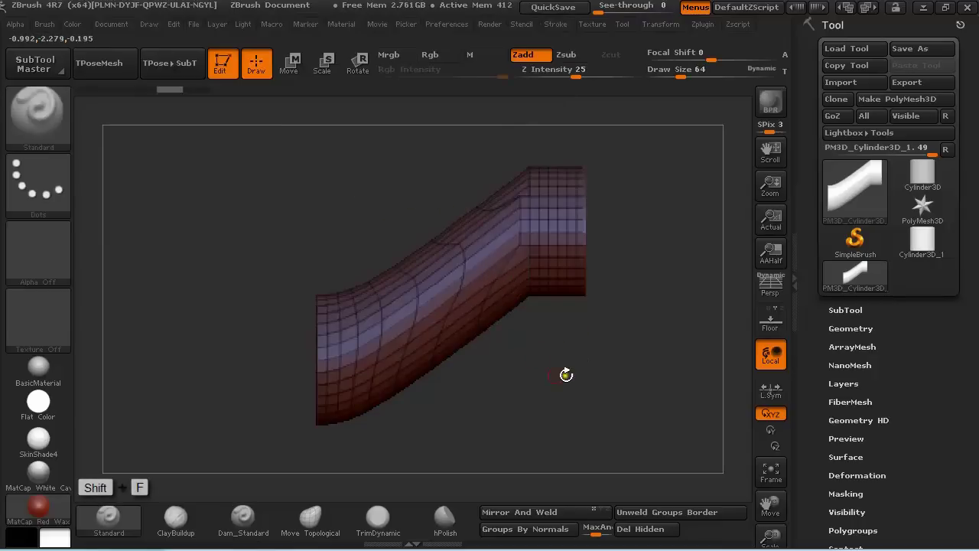
left_click_drag(520, 376, 551, 385)
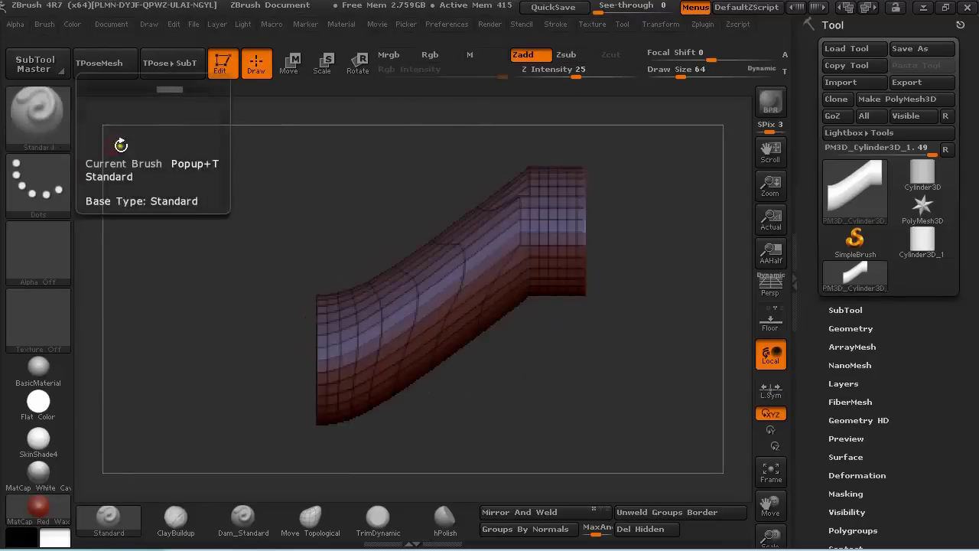
key("shift")
key("shift+f")
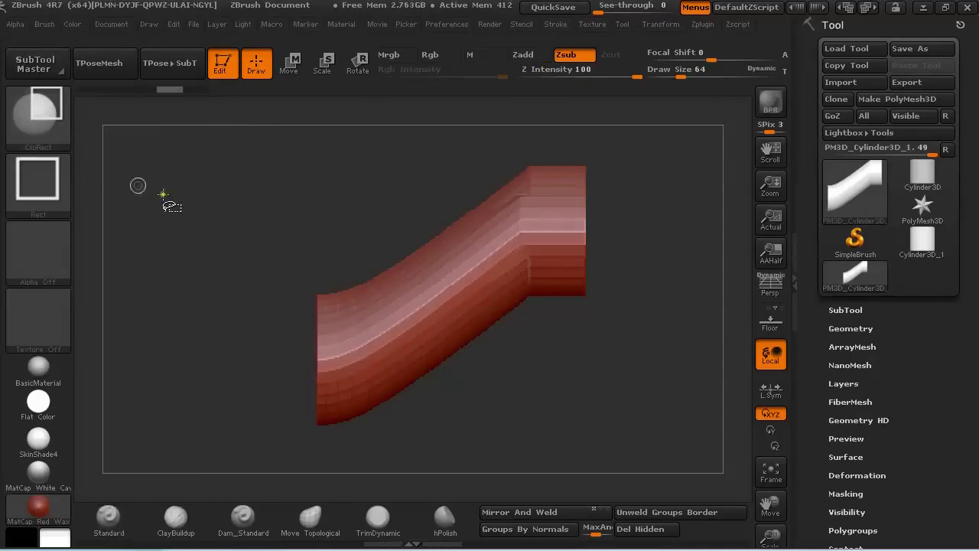
Step: Pick the ClipRect brush and clip the lower half of the bent cylinder with one large rectangle
left_click(38, 114, "ctrl+shift")
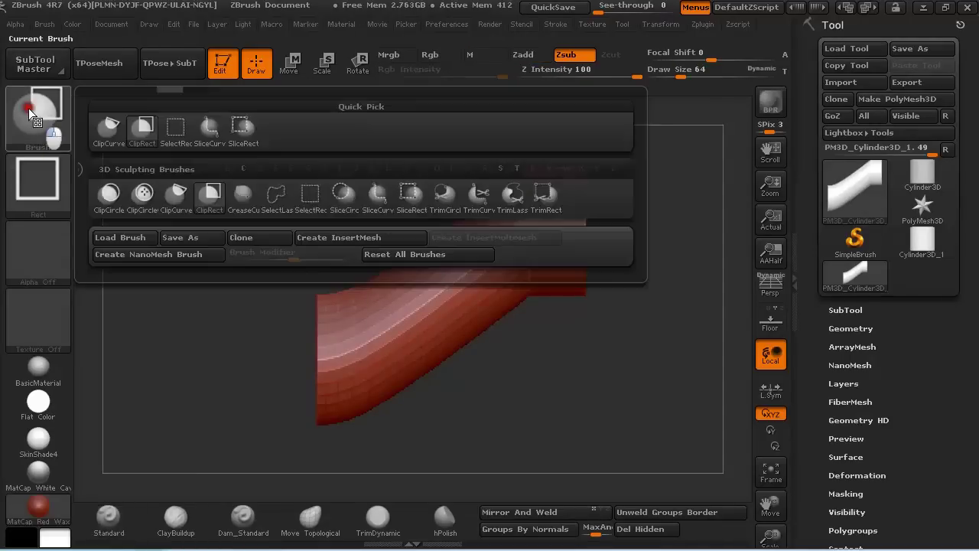
left_click(211, 195, "ctrl+shift")
mouse_move(170, 198)
left_mouse_down("ctrl+shift")
mouse_move(321, 406)
mouse_move(407, 466)
left_mouse_up("ctrl+shift")
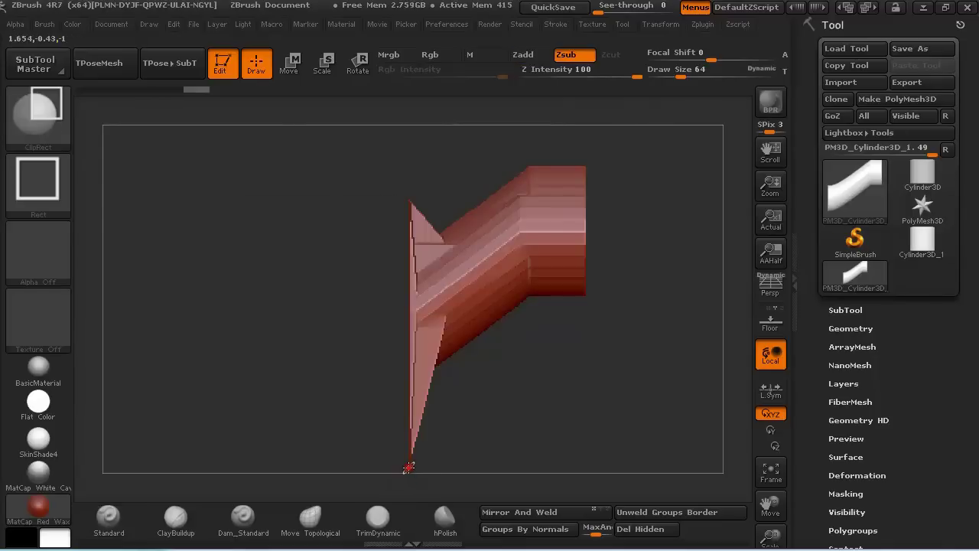
Step: Inspect the flattened clipped side of the cylinder from several angles with the polygon wireframe shown
left_click_drag(603, 350, 568, 389)
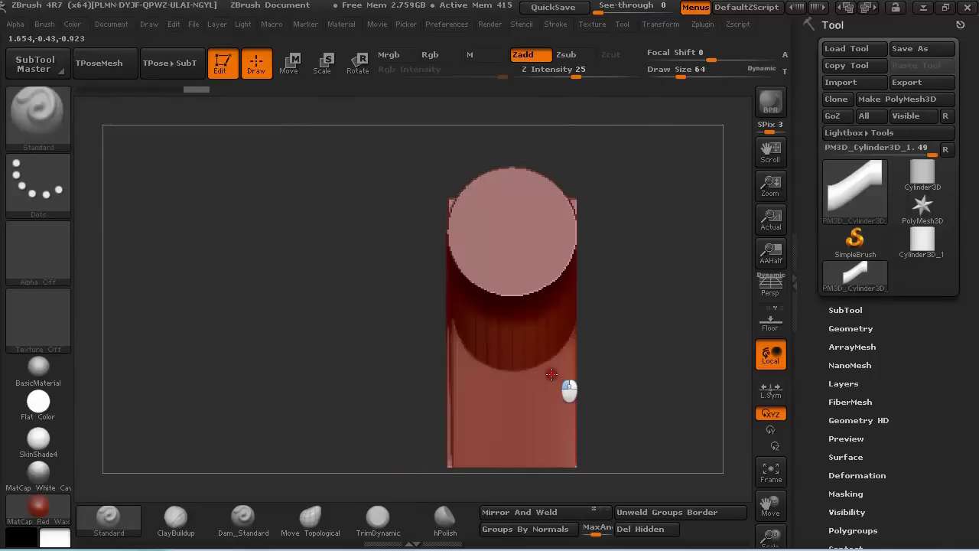
left_click_drag(647, 330, 594, 376)
left_click_drag(652, 439, 616, 387, "alt")
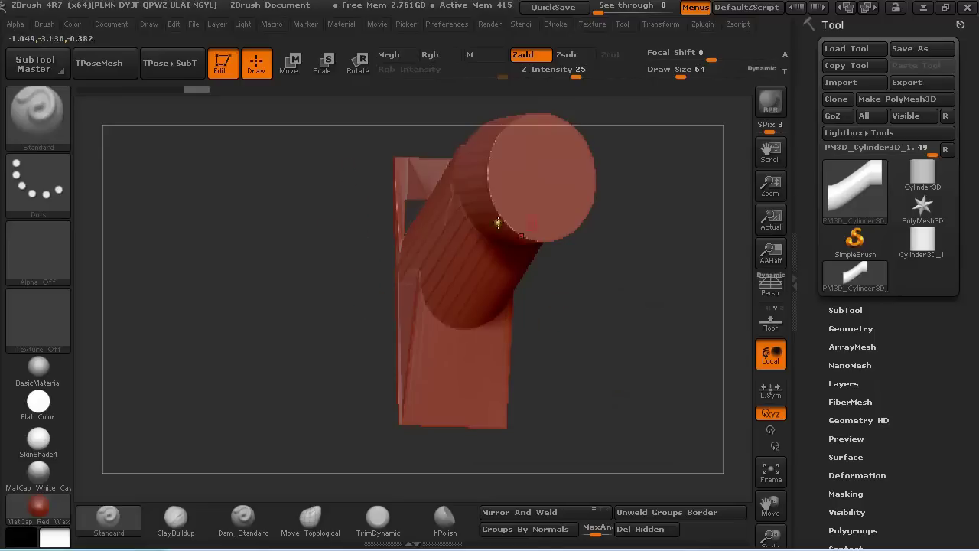
left_click_drag(622, 332, 645, 328)
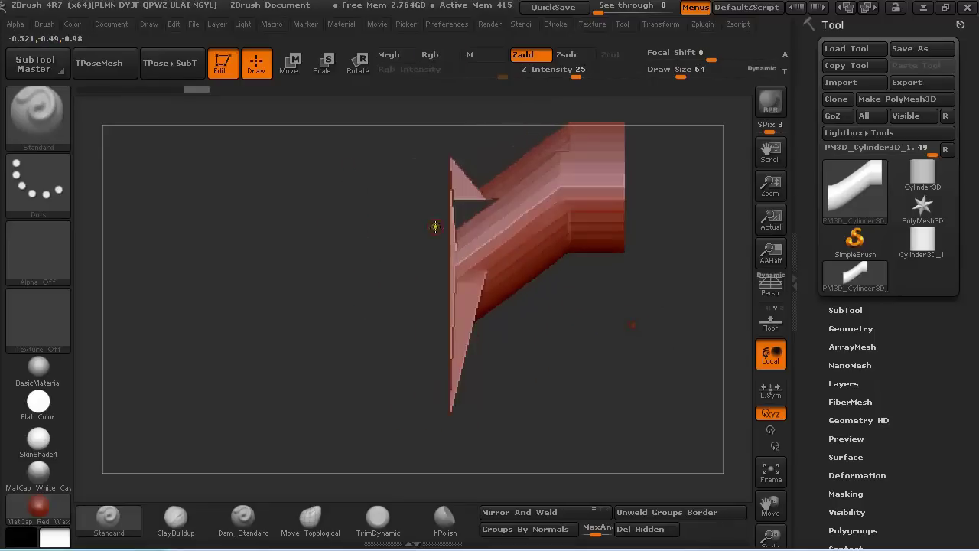
left_click_drag(546, 349, 455, 262)
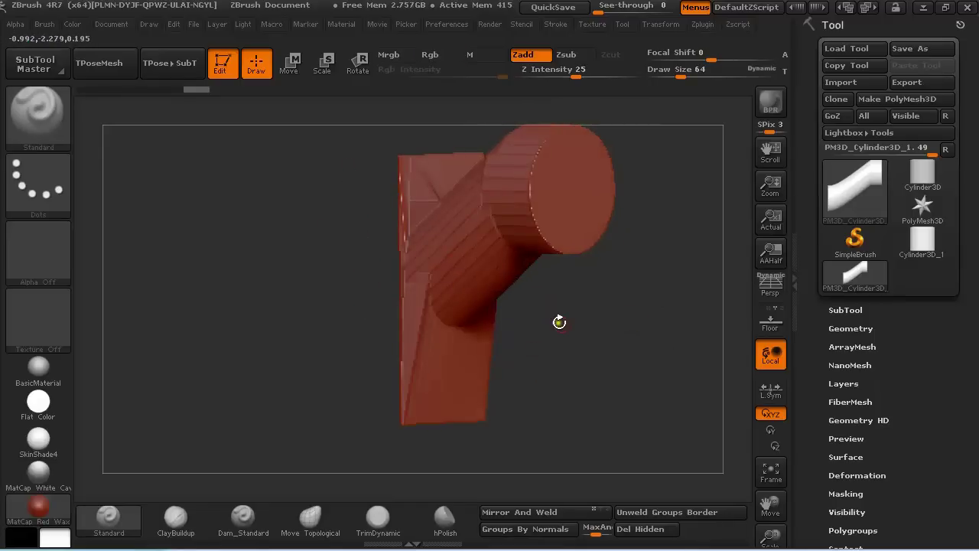
mouse_move(559, 322)
left_mouse_down()
mouse_move(616, 343)
mouse_move(603, 320)
mouse_move(575, 324)
left_mouse_up()
key("shift+f")
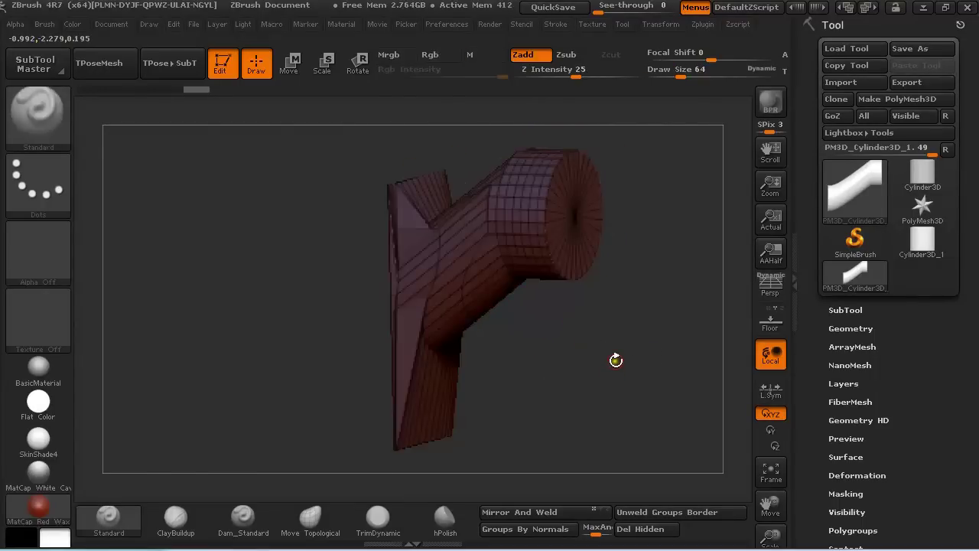
left_click_drag(616, 359, 615, 328)
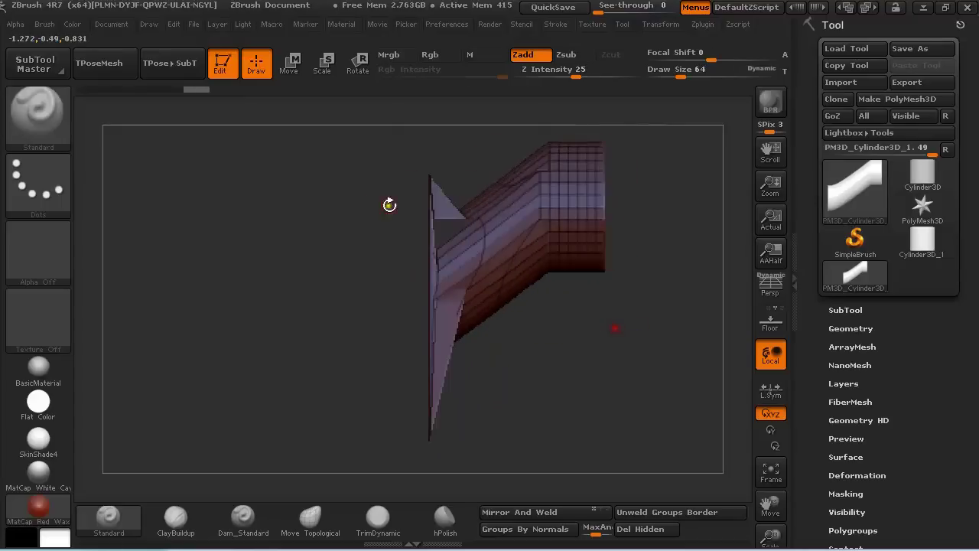
left_click_drag(446, 350, 424, 385)
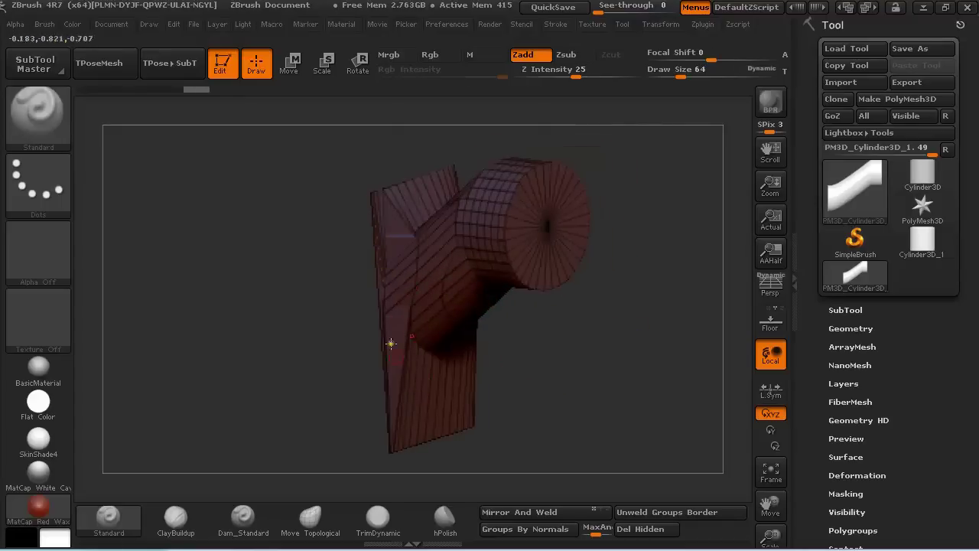
left_click_drag(576, 344, 584, 326)
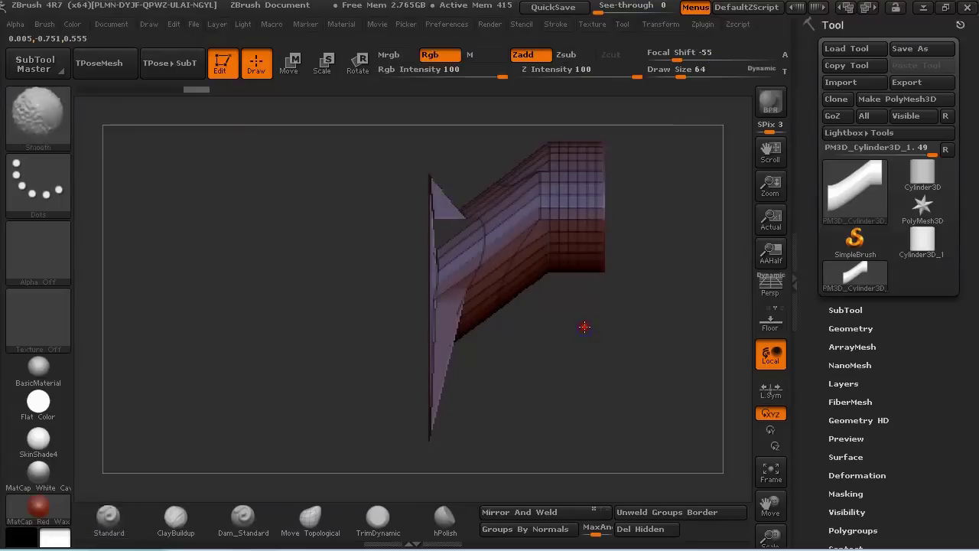
Step: Undo the clip and turn on the PolyGroup option for the ClipRect brush
key("ctrl+z")
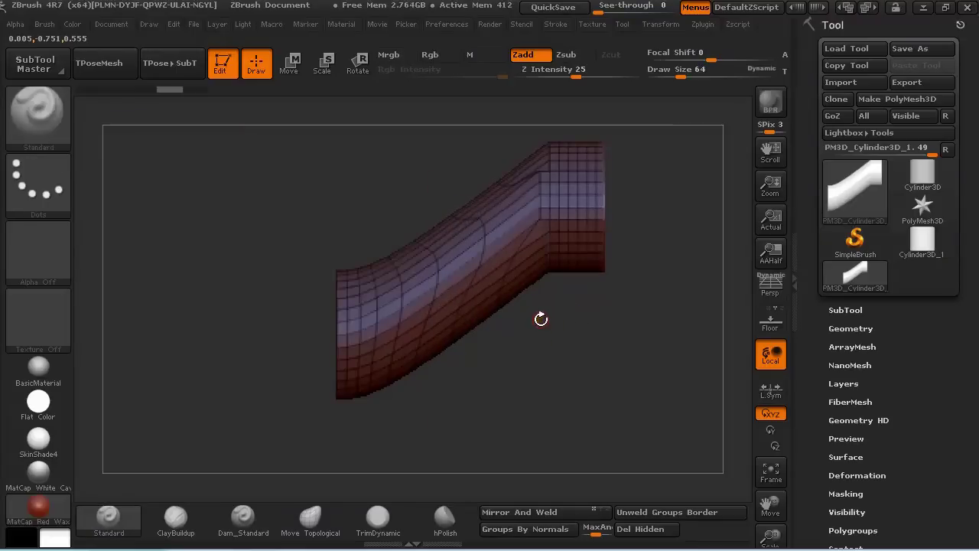
key("ctrl+shift")
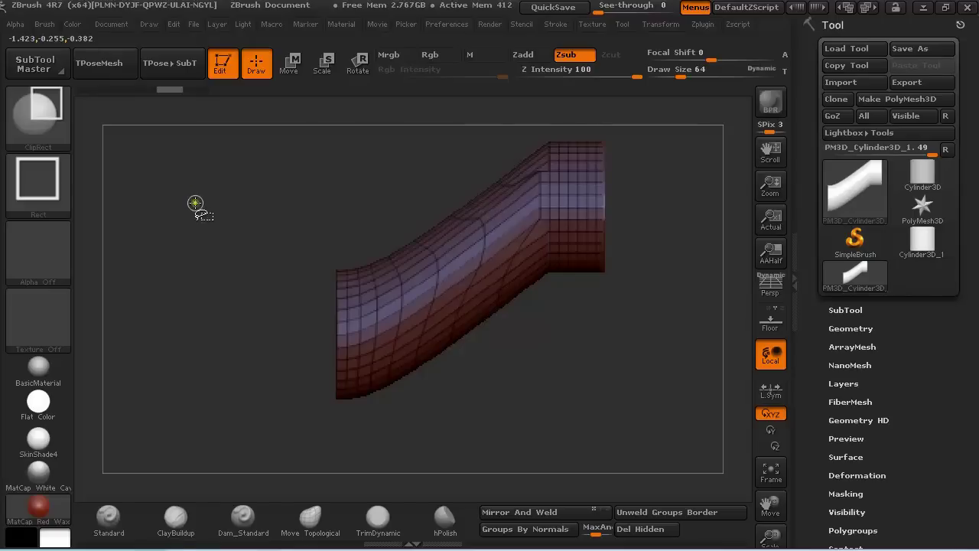
key("ctrl+shift+space")
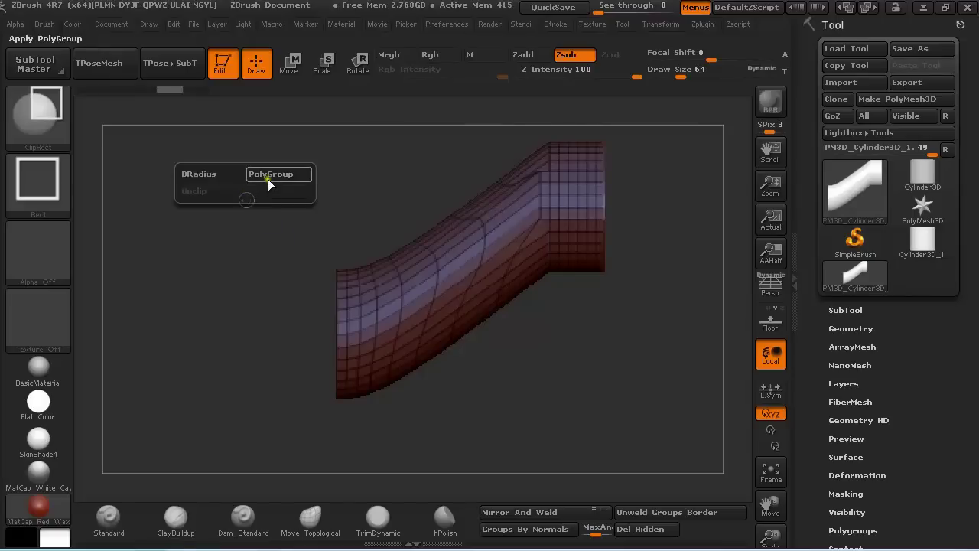
left_click(268, 181, "ctrl+shift")
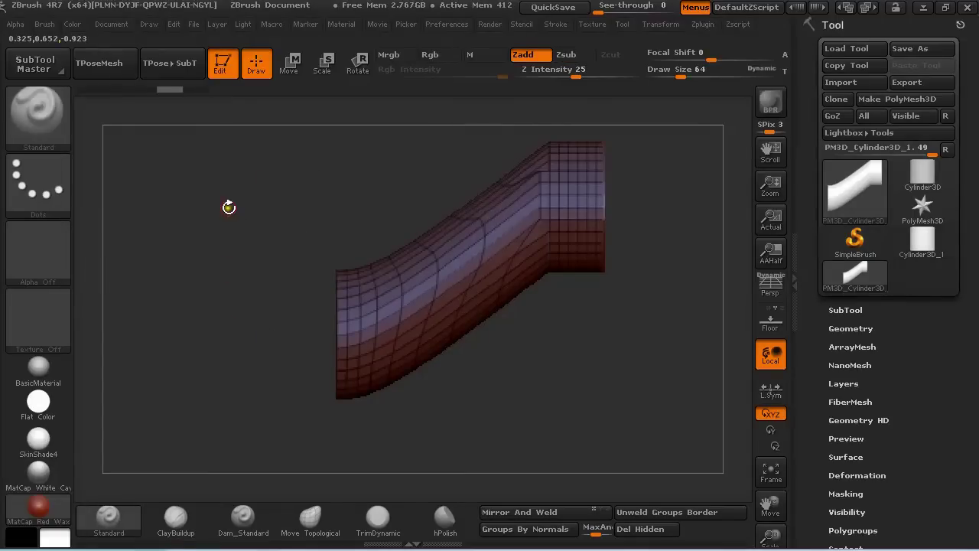
Step: Clip the lower half of the bent cylinder with ClipRect so the flattened faces get separate polygroups
left_click_drag(174, 175, 431, 469, "ctrl+shift")
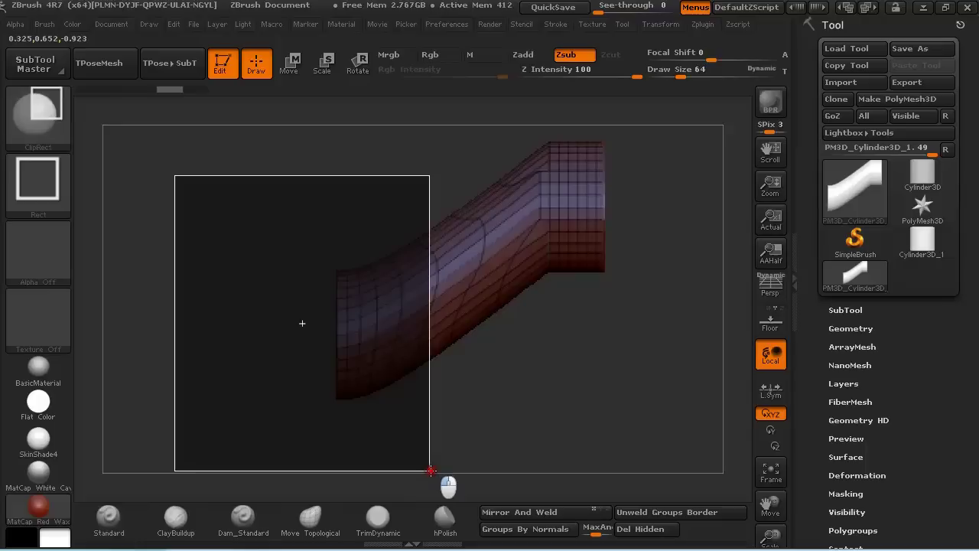
mouse_move(504, 390)
left_mouse_down()
mouse_move(579, 390)
mouse_move(533, 380)
mouse_move(574, 371)
mouse_move(541, 336)
left_mouse_up()
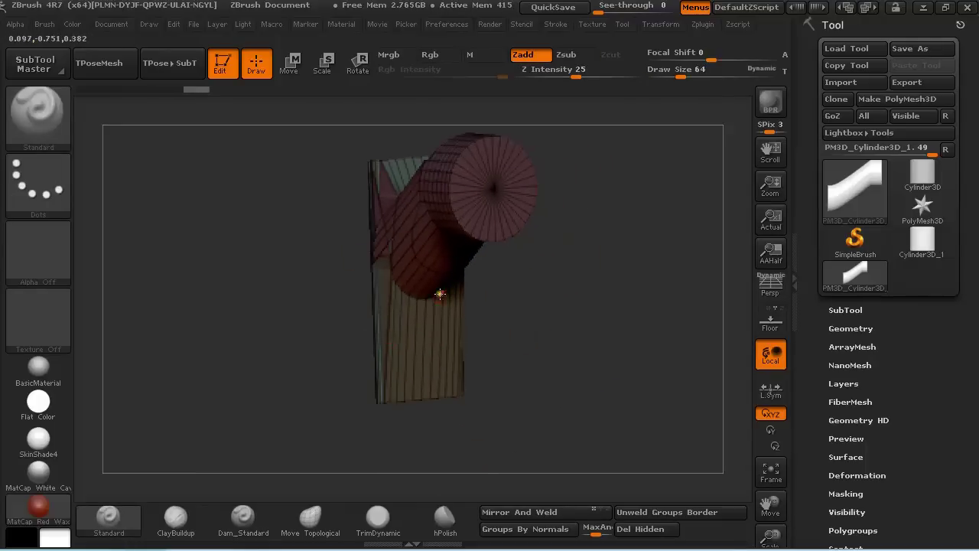
left_click_drag(477, 333, 604, 371)
Step: Isolate the polygroup of the unclipped pipe body, hiding the clipped faces' polygroups
key("shift")
key("ctrl+shift")
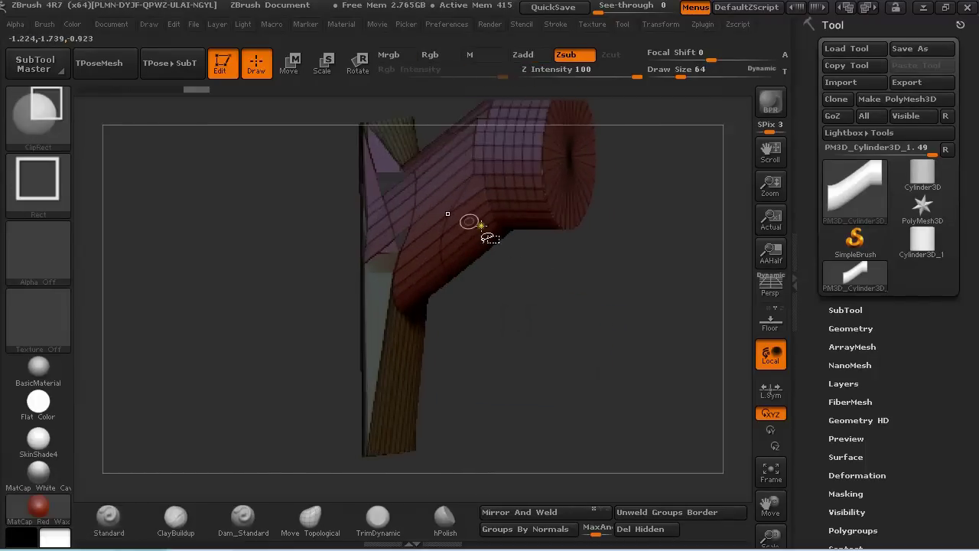
key("ctrl+shift")
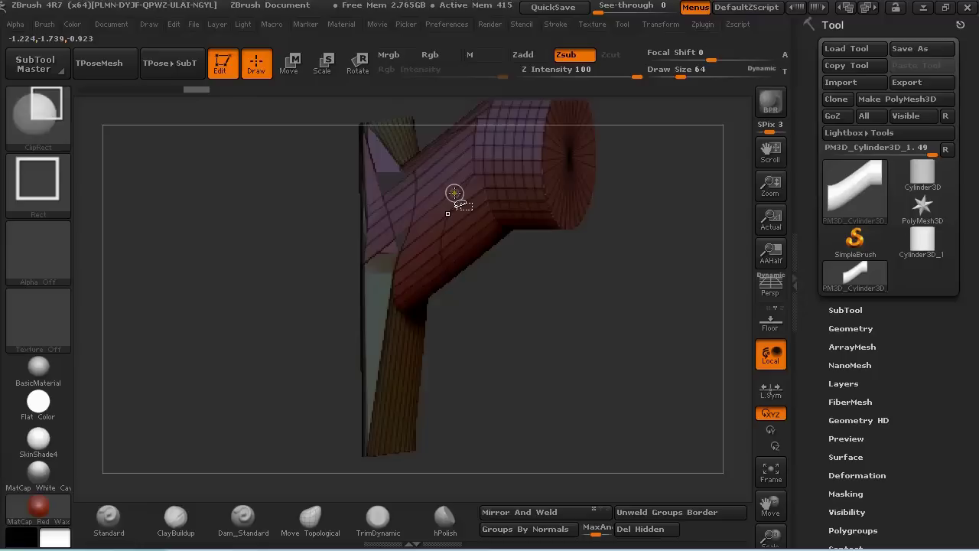
left_click(454, 197, "ctrl+shift")
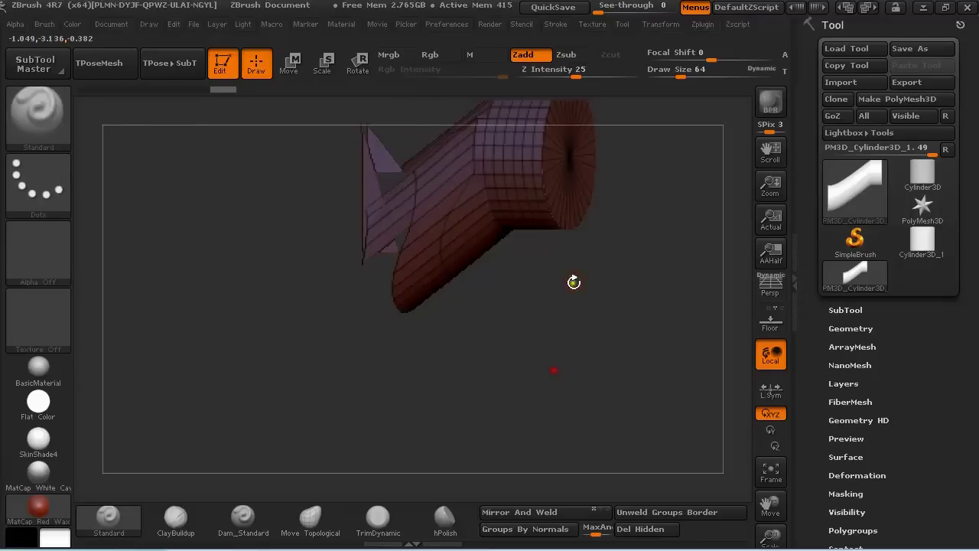
left_click_drag(566, 284, 585, 386)
left_click_drag(616, 264, 627, 282)
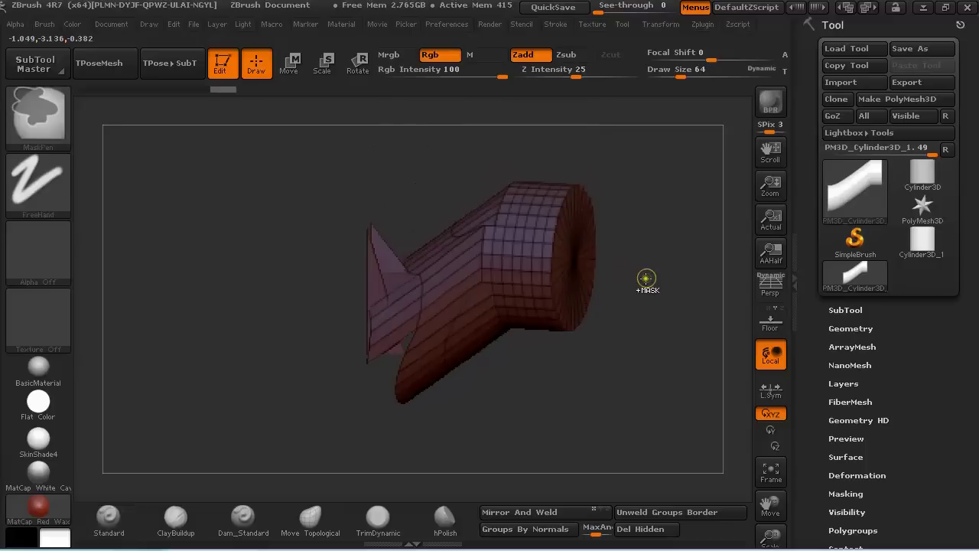
Step: Delete the hidden clipped polygroups with Del Hidden and inspect the remaining pipe section
key("ctrl+h")
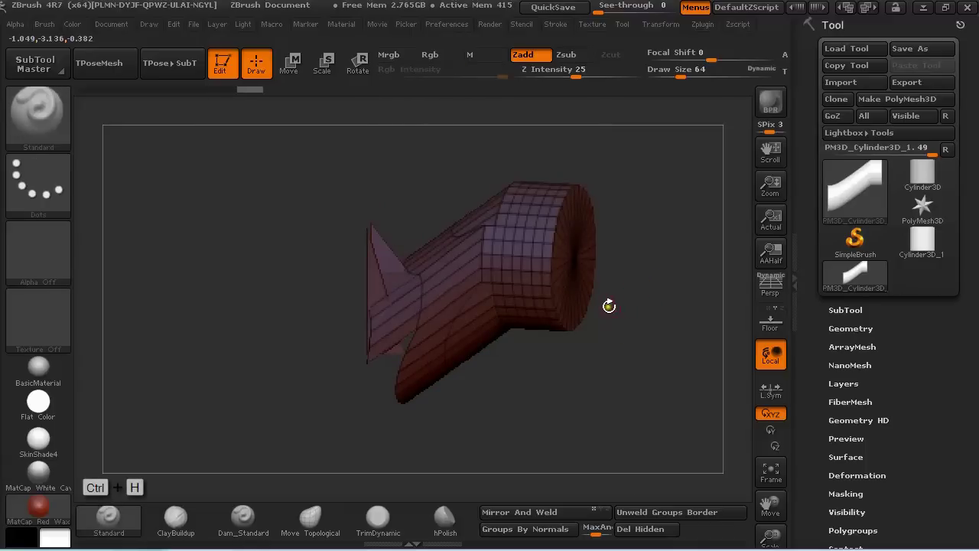
left_click_drag(608, 306, 644, 313)
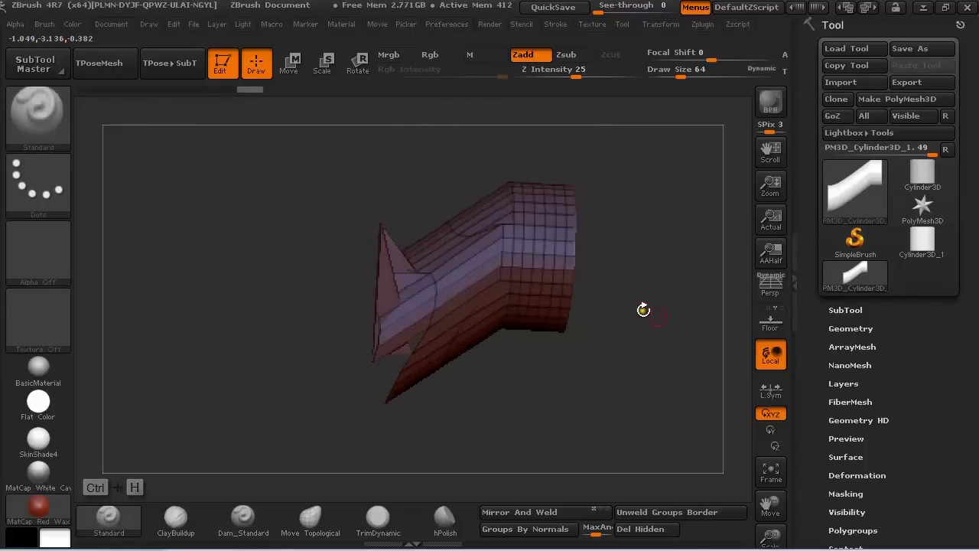
left_click(845, 328)
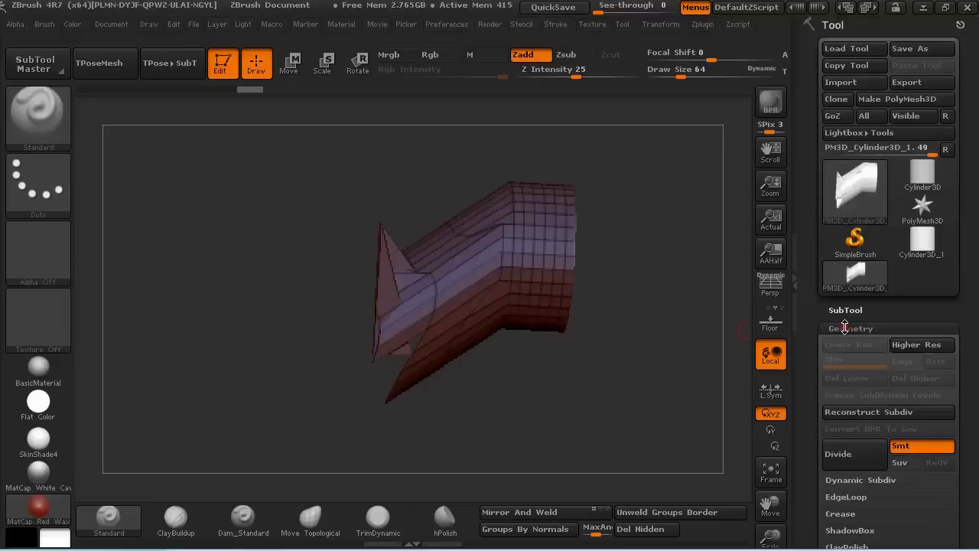
left_click(845, 335)
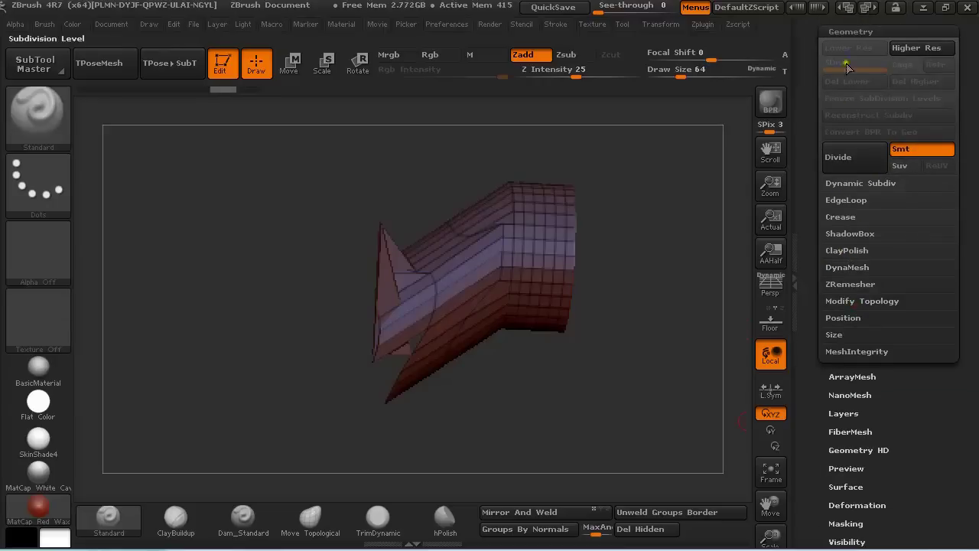
left_click(851, 300)
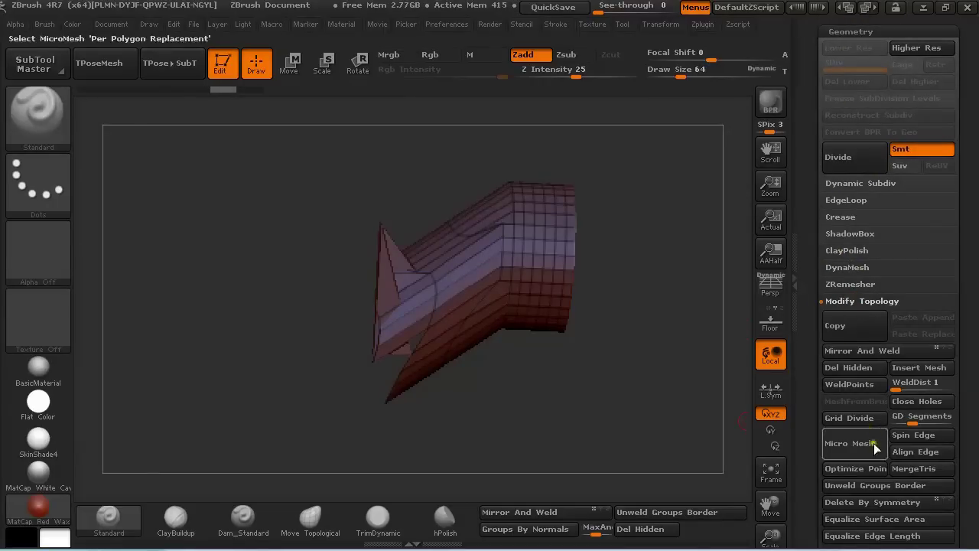
left_click(851, 371)
left_click_drag(590, 436, 563, 363)
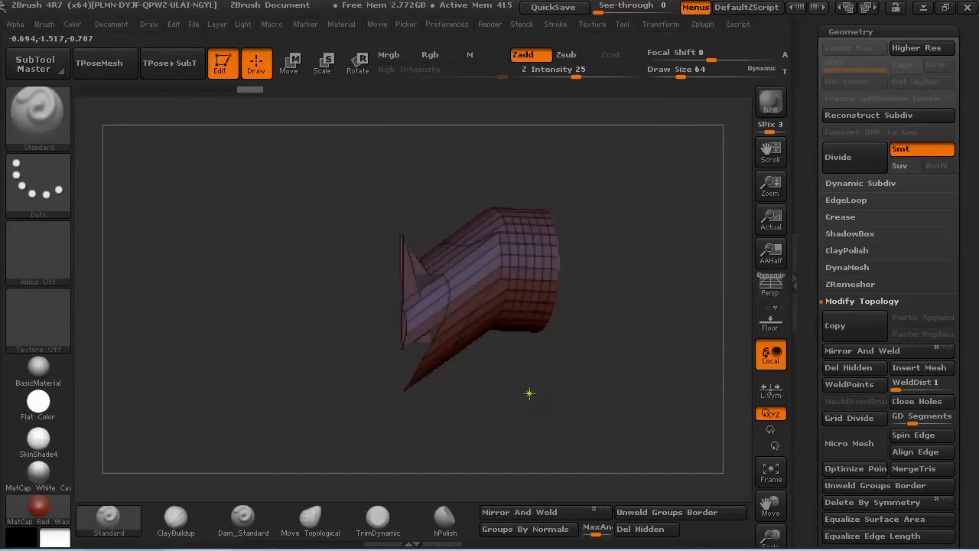
left_click_drag(529, 393, 627, 392)
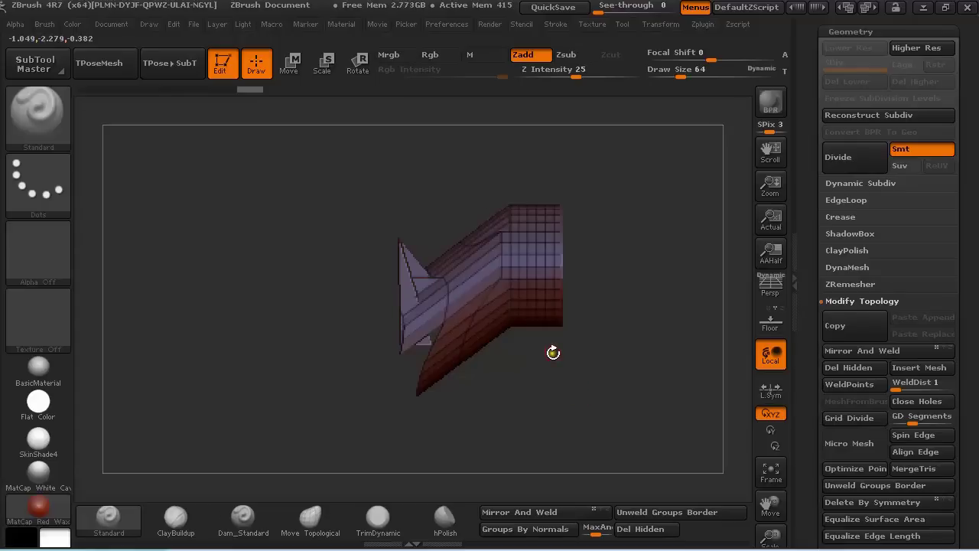
Step: Undo the hidden-geometry deletion, the polygroup isolation and the clip to restore the full bent cylinder
key("ctrl+z")
key("ctrl+z")
key("ctrl+z")
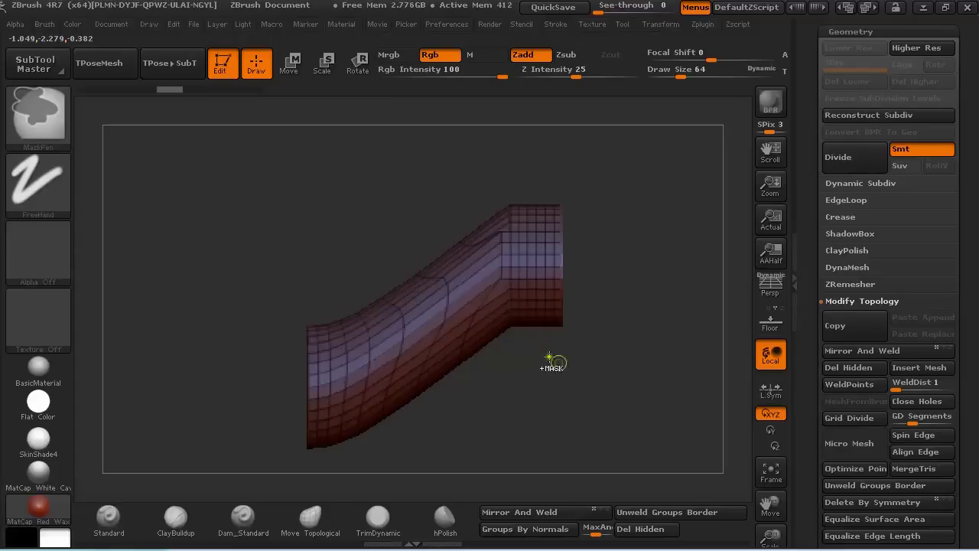
left_click_drag(571, 406, 531, 344, "alt")
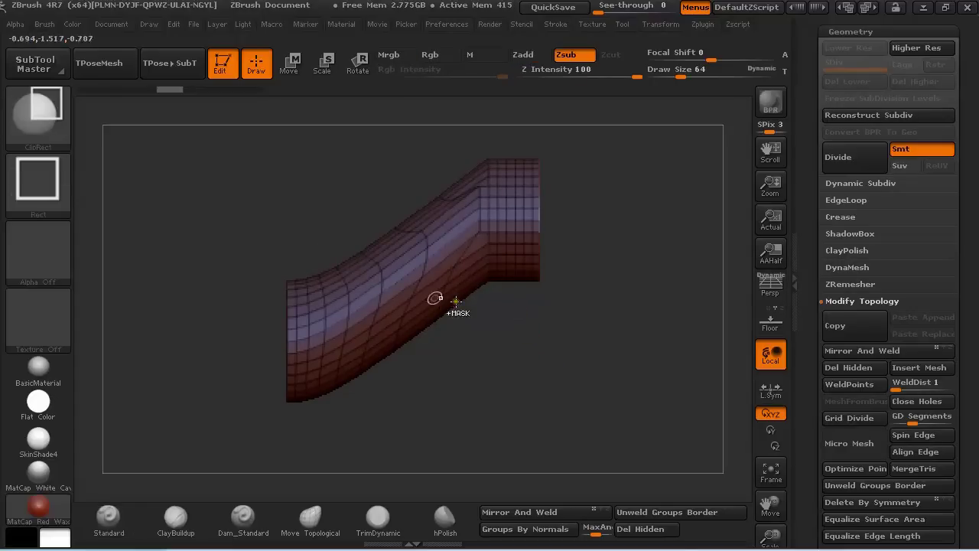
Step: Choose the SliceCurve brush and slice the bent cylinder across near its lower bend, dividing it into two polygroups
left_click(44, 112, "ctrl+shift")
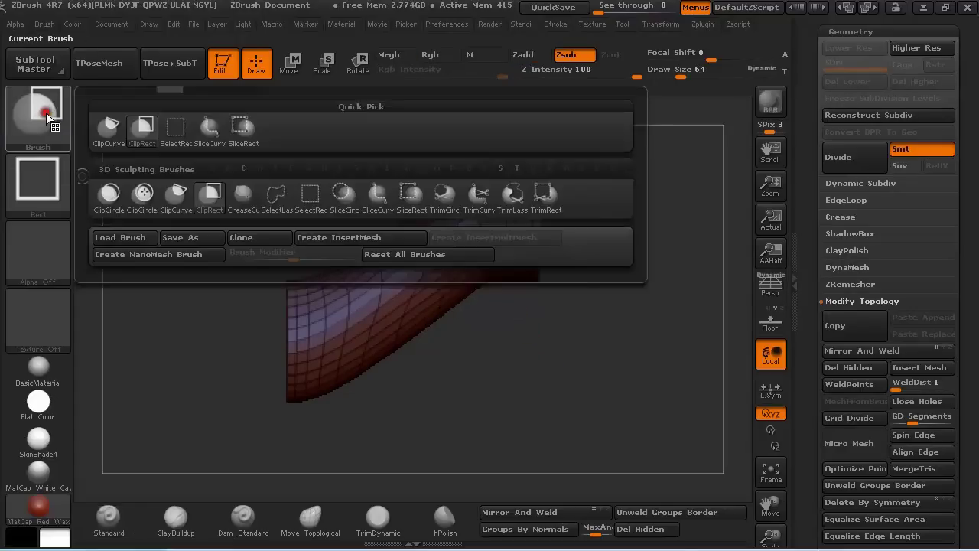
left_click(381, 203)
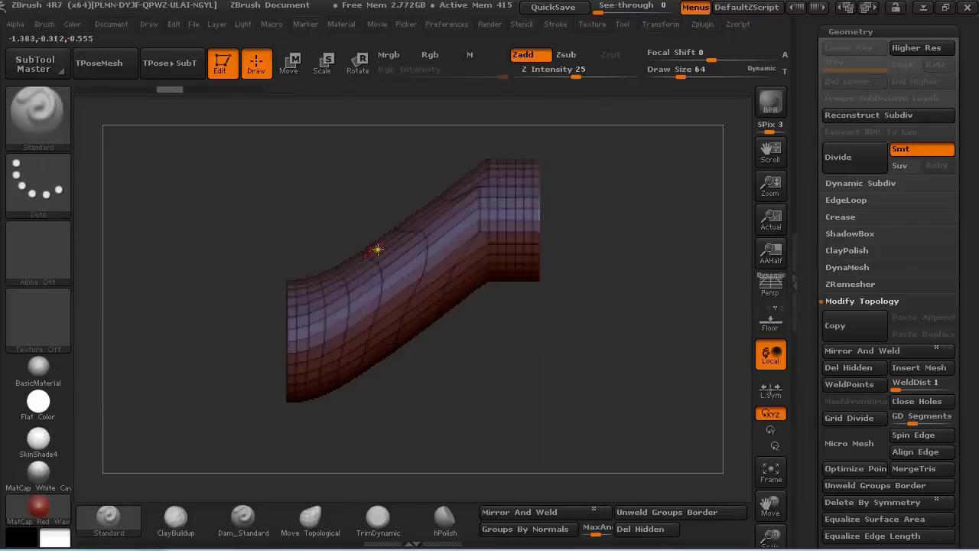
mouse_move(285, 188)
left_mouse_down("ctrl+shift")
mouse_move(465, 465)
mouse_move(494, 439)
mouse_move(507, 402)
mouse_move(575, 401)
mouse_move(380, 415)
mouse_move(394, 443)
left_mouse_up("ctrl+shift")
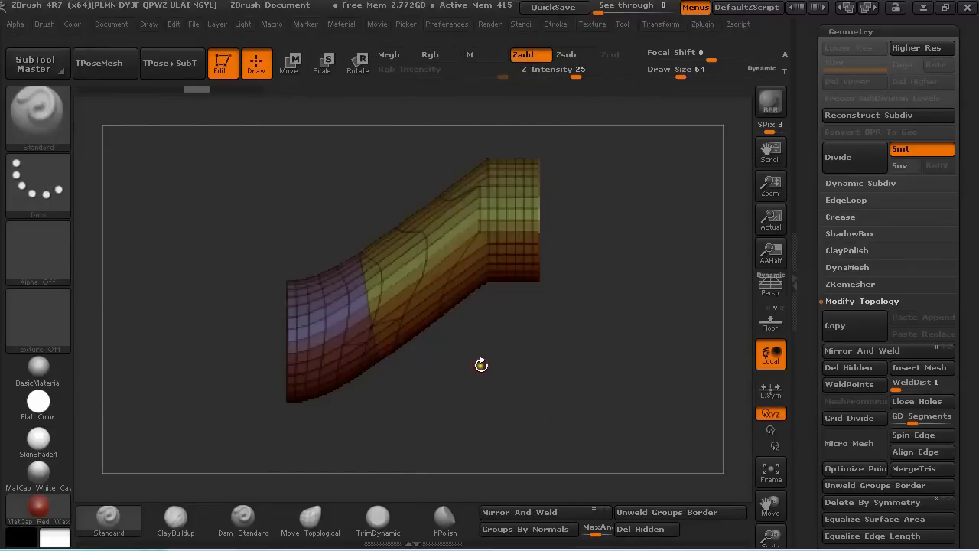
Step: Isolate the polygroup of the upper sliced section, hiding the lower one, and inspect its cut end
left_click_drag(481, 364, 548, 406)
left_click(444, 251, "ctrl+shift")
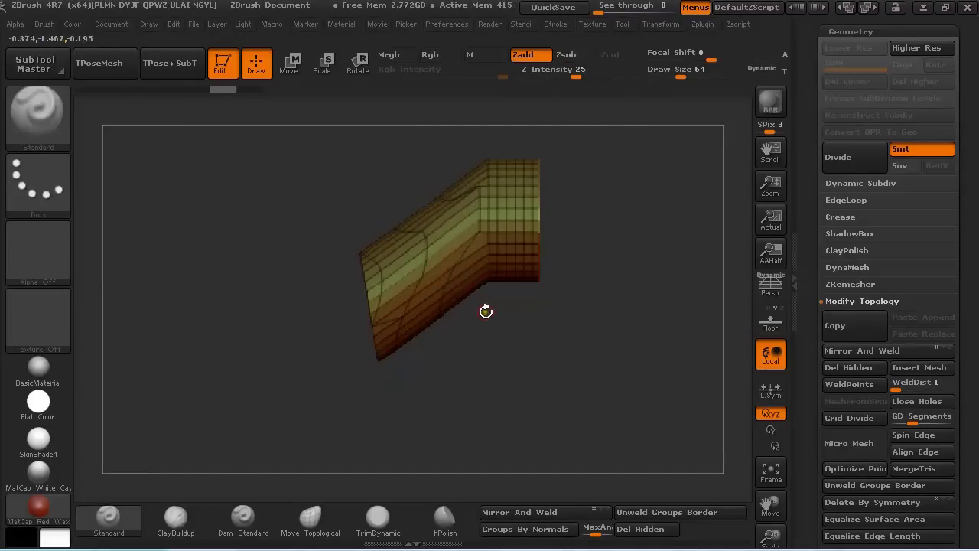
mouse_move(533, 339)
left_mouse_down()
mouse_move(551, 328)
mouse_move(528, 334)
left_mouse_up()
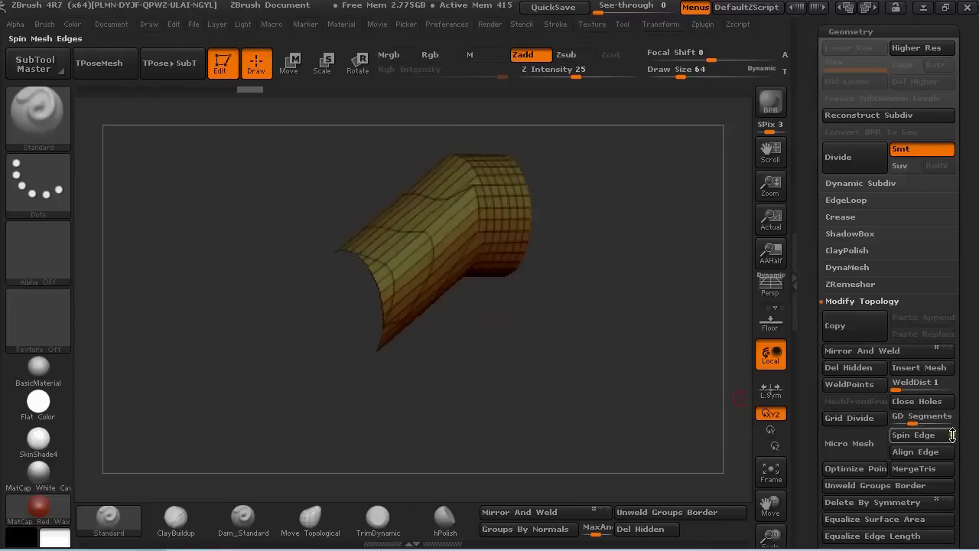
Step: Turn on Double in the display properties so the inside faces of the sliced pipe are rendered
scroll(938, 274, "down", 10)
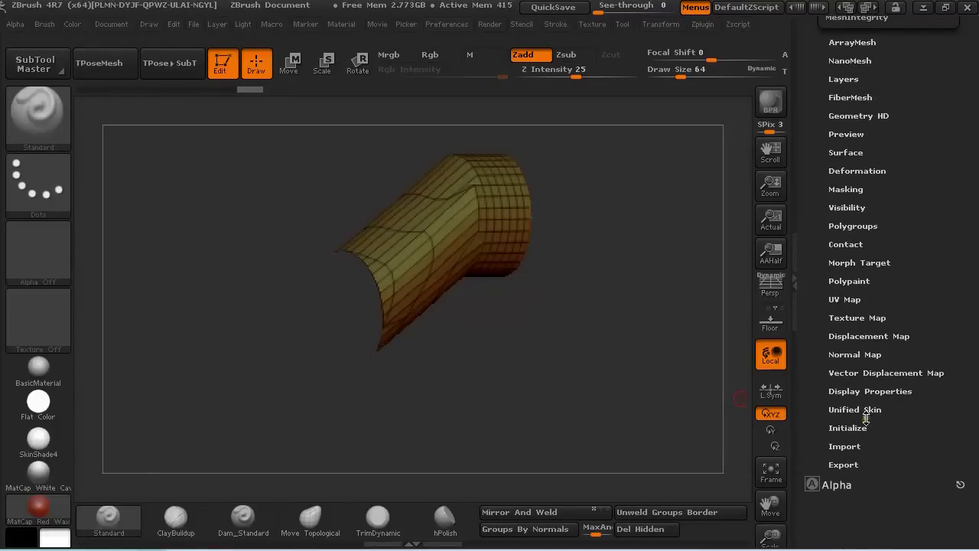
left_click(857, 393)
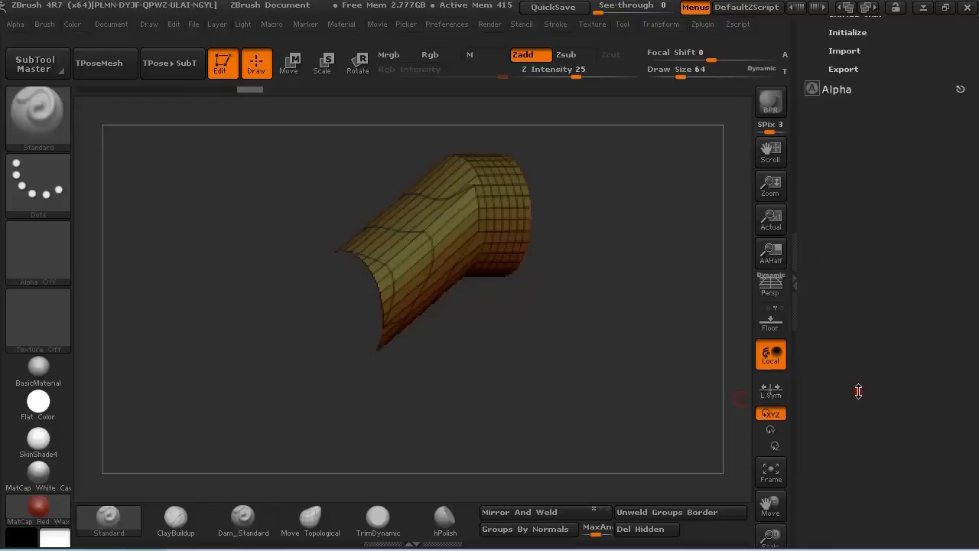
left_click(854, 76)
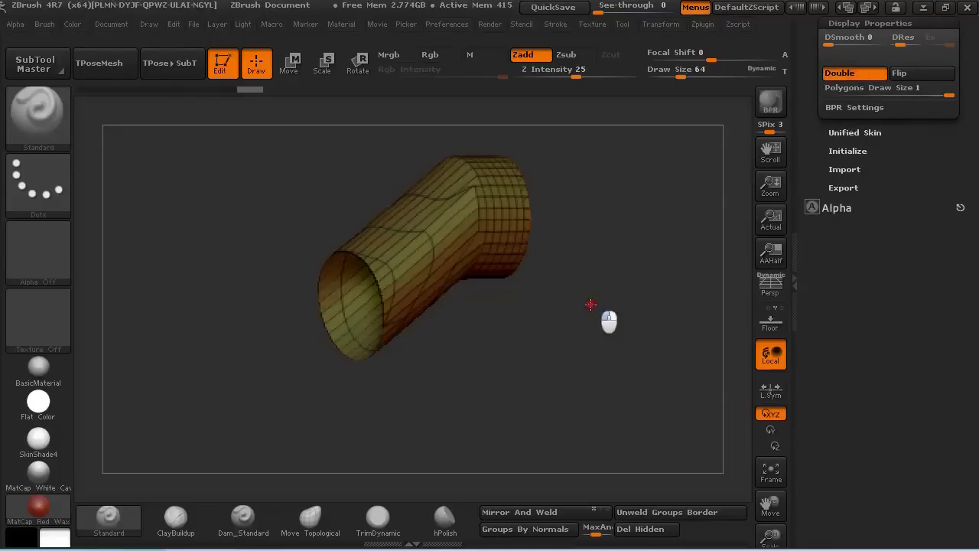
left_click_drag(590, 313, 558, 296)
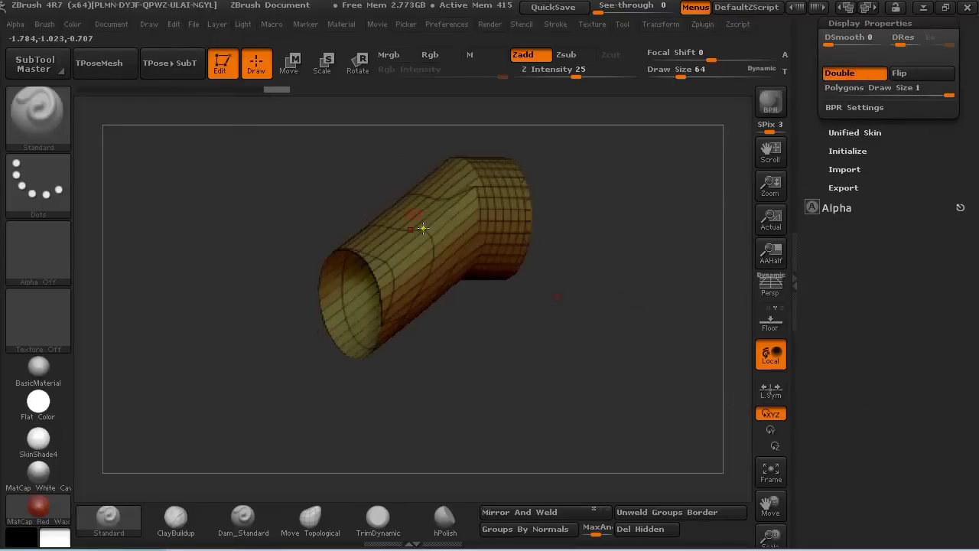
Step: Cap the open ends of the upper pipe section with Close Holes and inspect the result
left_click_drag(881, 306, 897, 484)
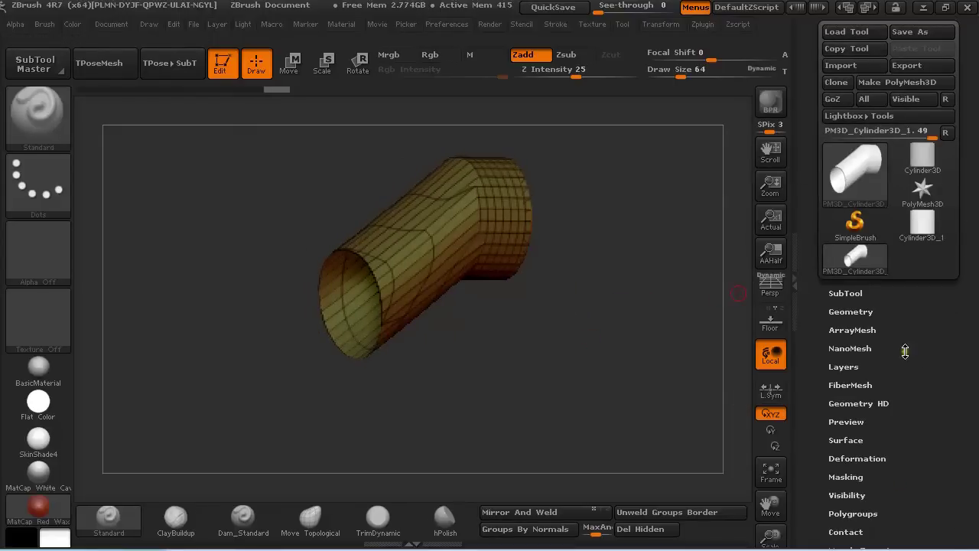
left_click(836, 310)
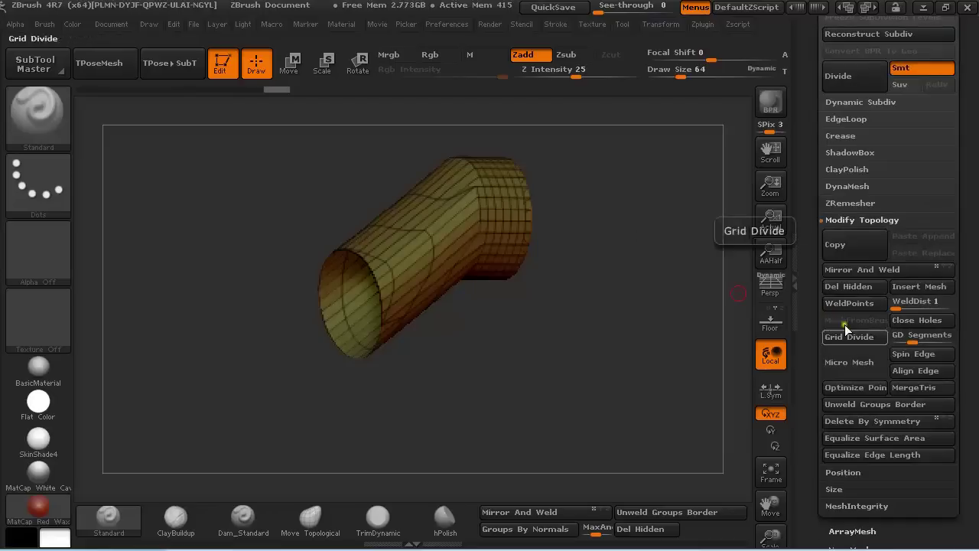
left_click_drag(924, 133, 924, 120)
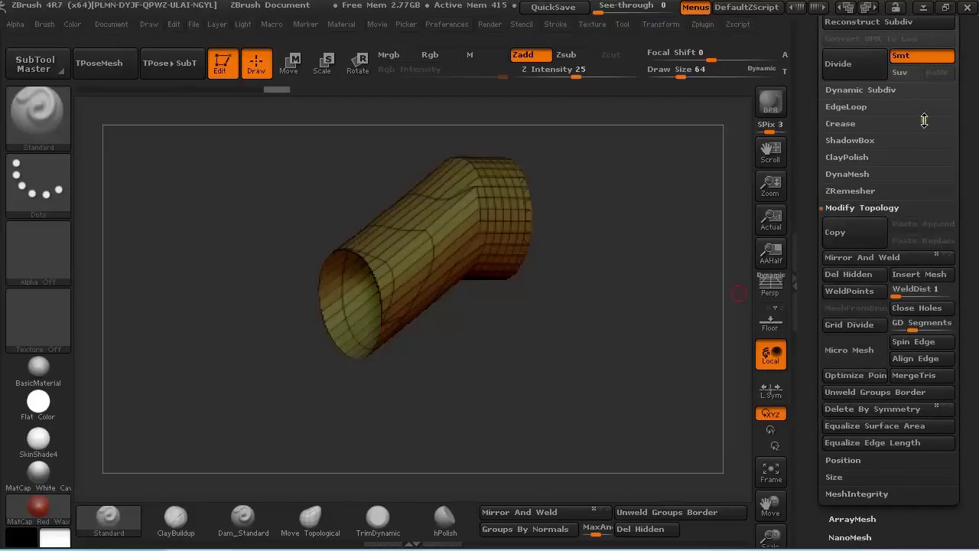
left_click(919, 307)
mouse_move(589, 348)
left_mouse_down()
mouse_move(574, 319)
mouse_move(595, 288)
mouse_move(550, 311)
mouse_move(570, 349)
mouse_move(504, 343)
mouse_move(553, 345)
mouse_move(519, 334)
mouse_move(538, 335)
mouse_move(573, 349)
mouse_move(520, 348)
mouse_move(572, 352)
mouse_move(524, 339)
left_mouse_up()
Step: Undo the hole closing, the section isolation and the slice to restore the full bent cylinder
key("ctrl")
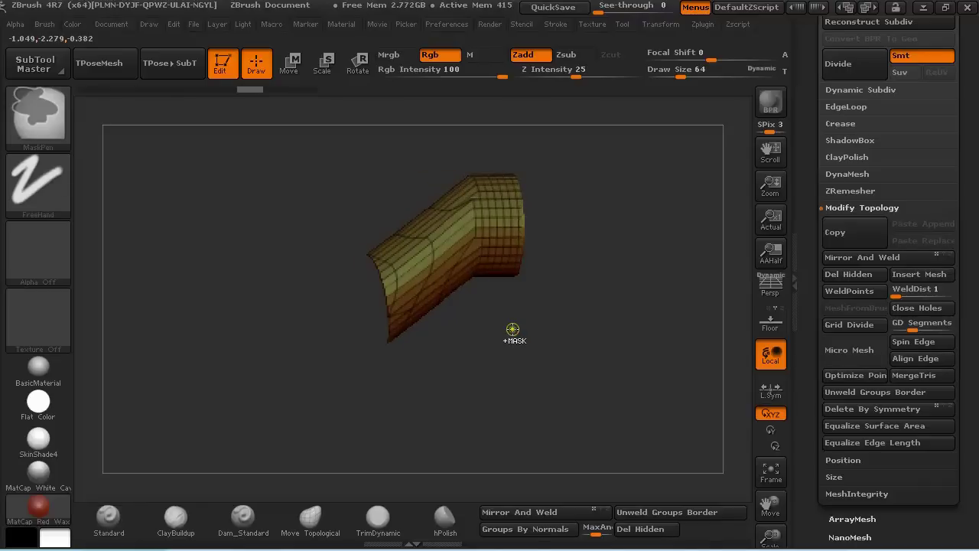
key("ctrl+z")
key("ctrl+z")
key("ctrl+z")
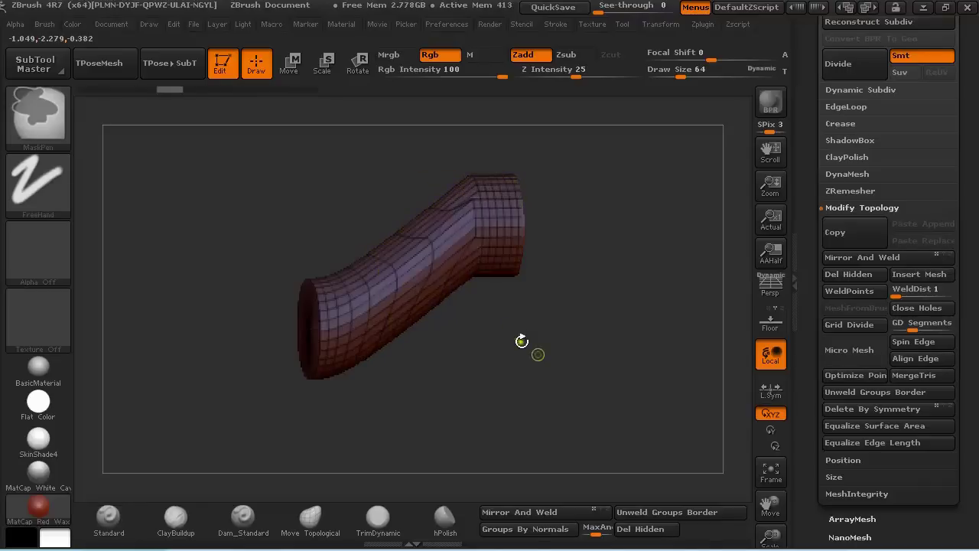
Step: Return to the cylinder's side profile and convert it to a DynaMesh at resolution 128
left_click_drag(535, 352, 518, 354)
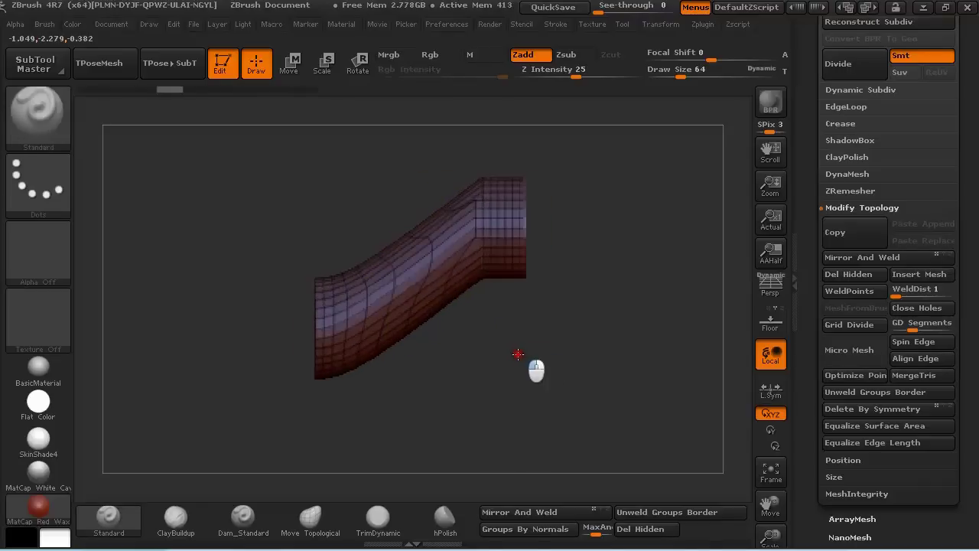
left_click(848, 174)
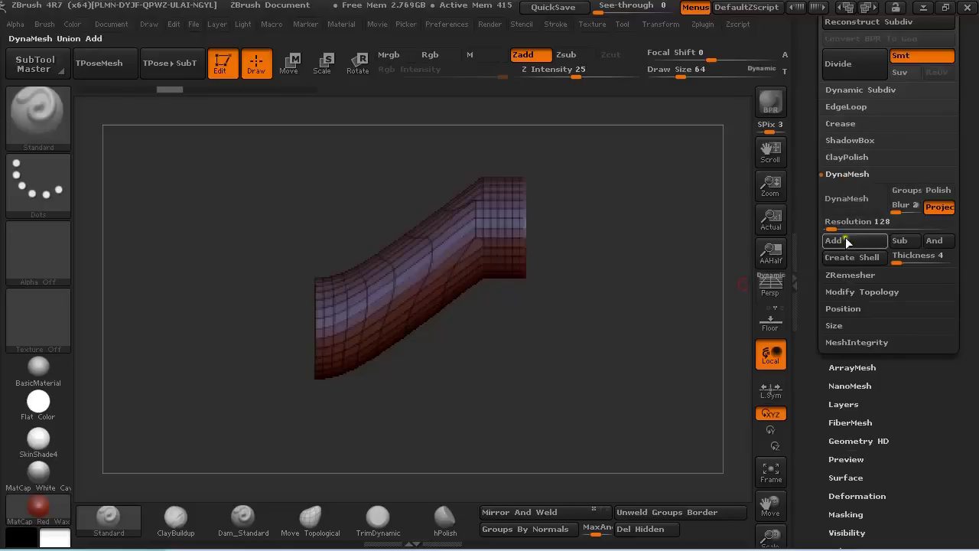
left_click(847, 198)
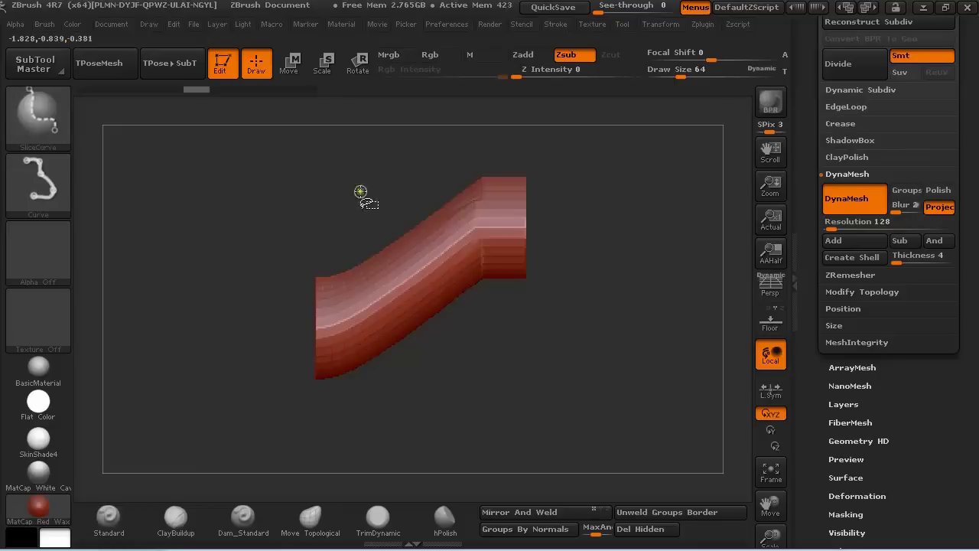
Step: Slice the DynaMesh cylinder diagonally across its middle with SliceCurve and examine the new polygroups with the wireframe shown
left_click_drag(356, 193, 482, 445, "ctrl+shift")
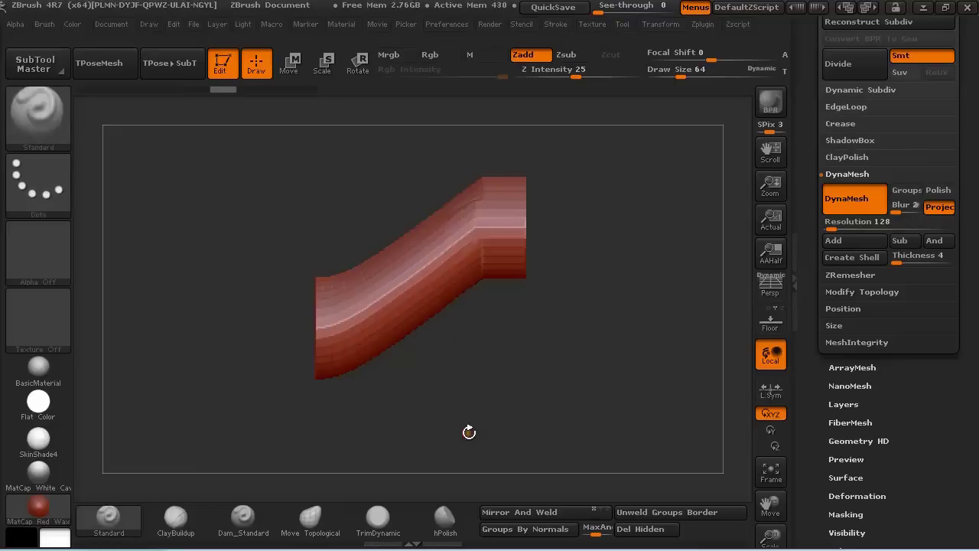
key("shift+f")
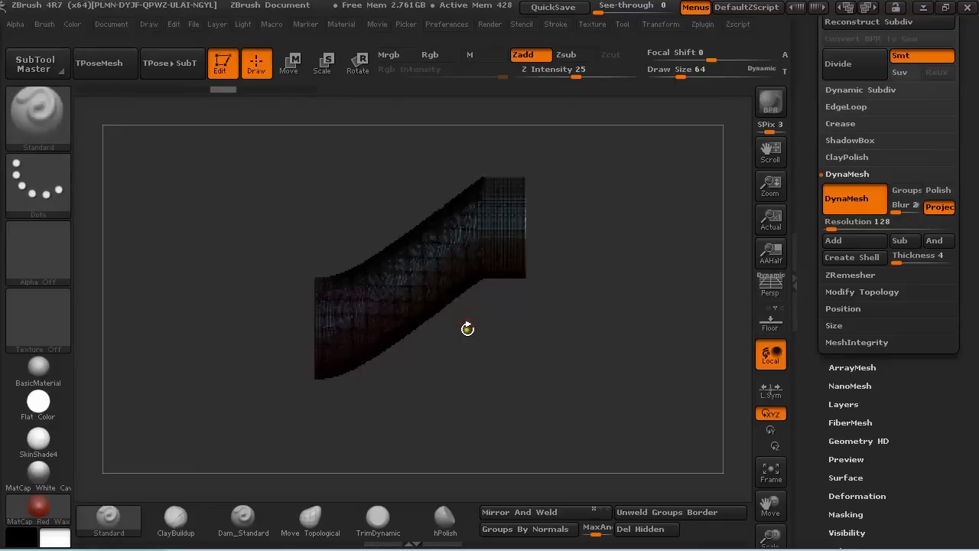
right_click_drag(496, 327, 611, 500, "ctrl")
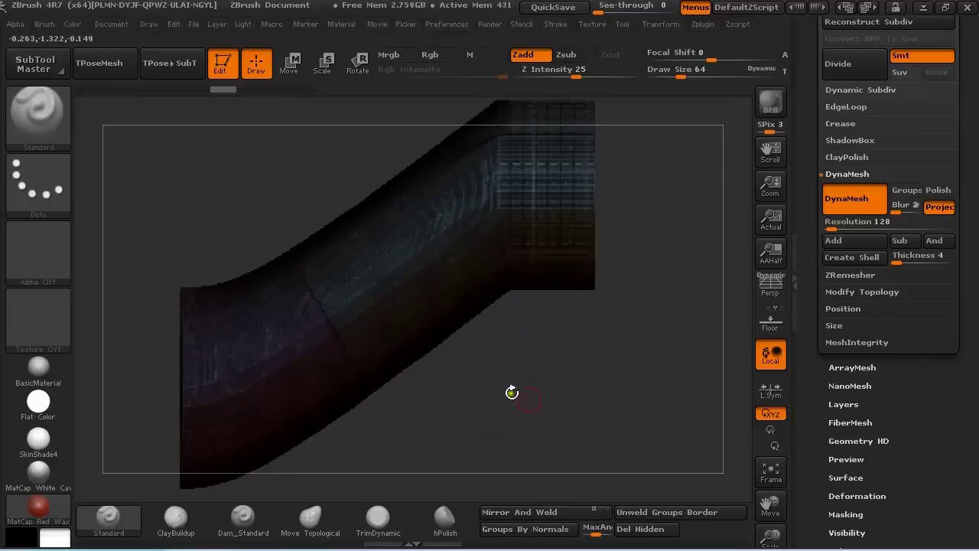
right_click_drag(604, 421, 448, 268, "ctrl")
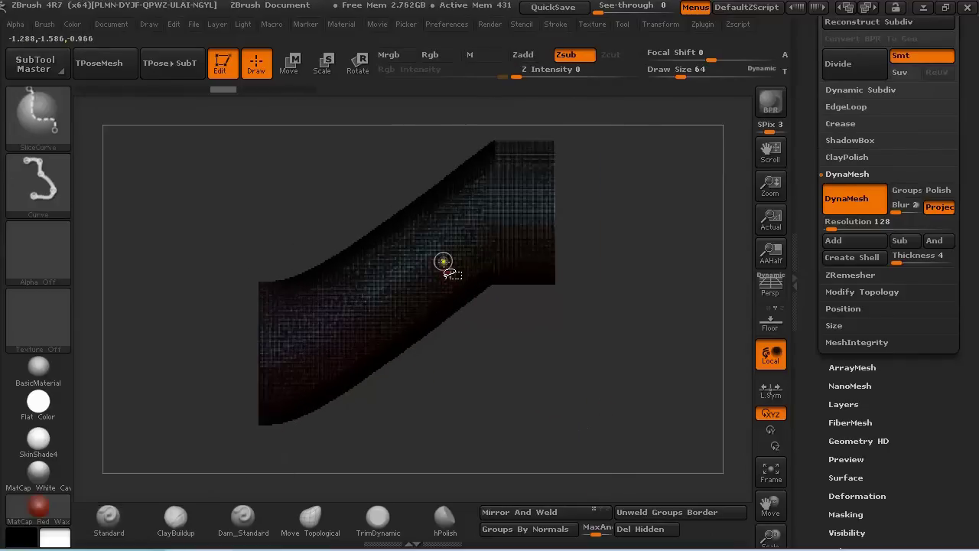
Step: Isolate the upper sliced section of the DynaMesh, turn off the wireframe display and inspect its cut end
left_click(443, 261, "ctrl+shift")
key("shift+f")
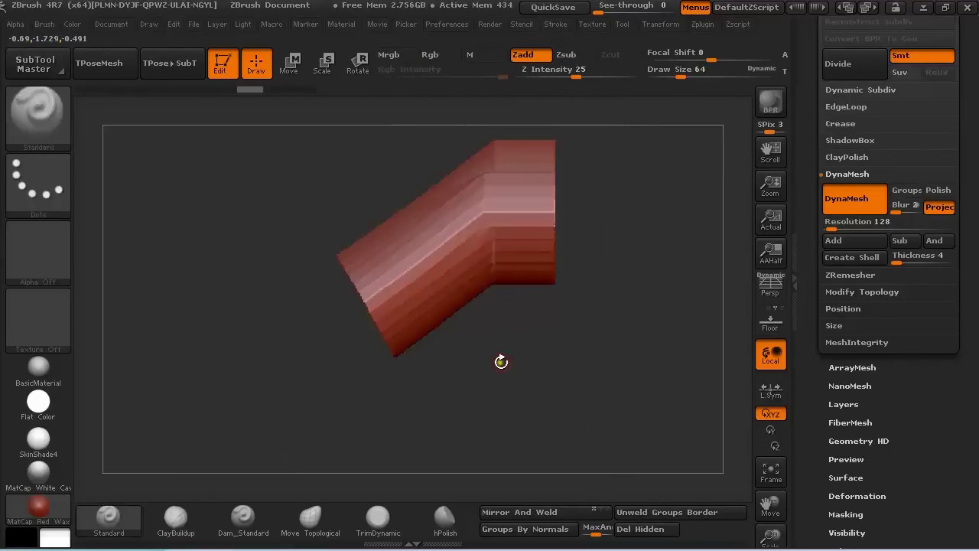
mouse_move(497, 352)
left_mouse_down()
mouse_move(555, 346)
mouse_move(528, 345)
mouse_move(545, 373)
left_mouse_up()
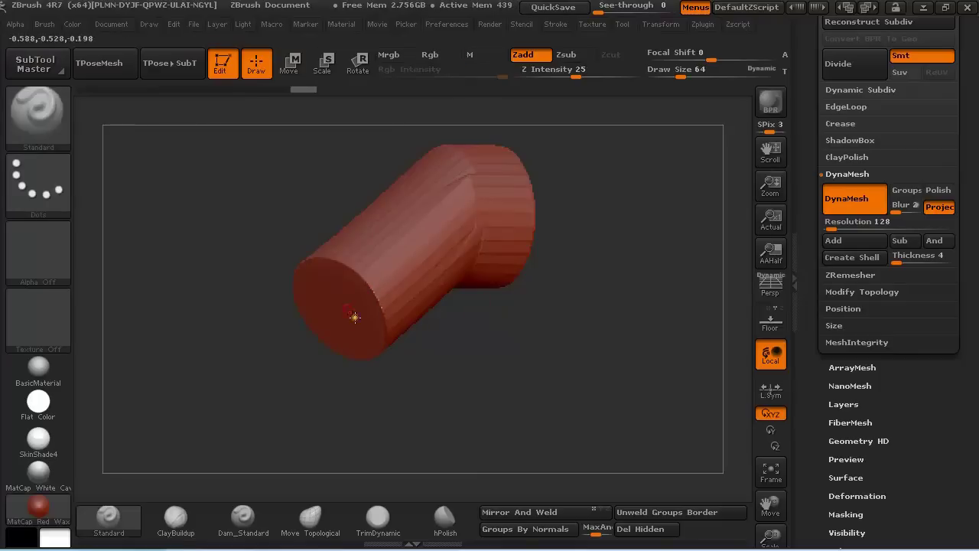
left_click_drag(492, 360, 511, 426)
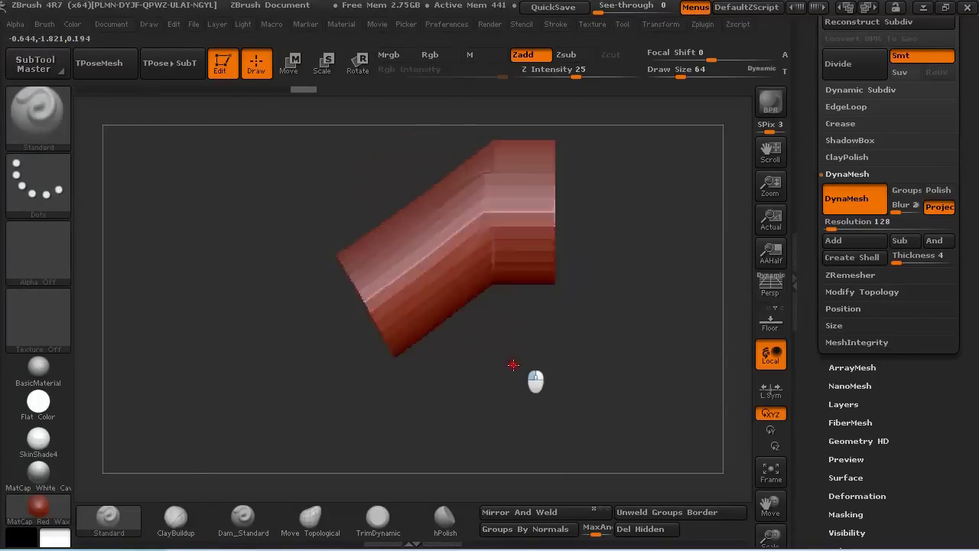